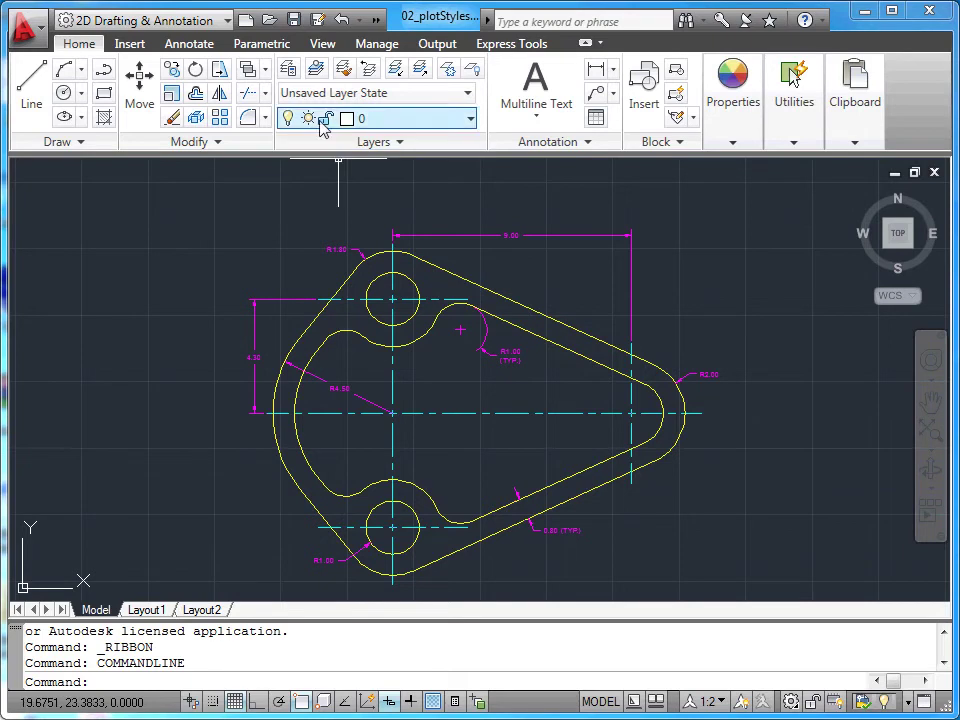
Step: In Layer Properties, open the Select Color dialog for the Defpoints layer
left_click(289, 70)
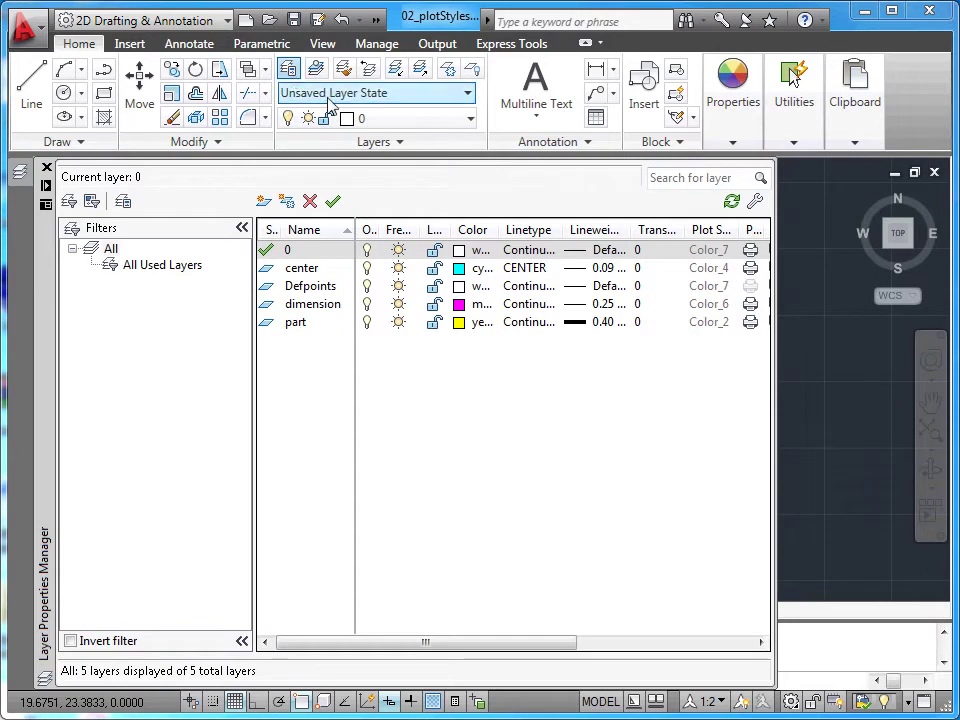
left_click(339, 290)
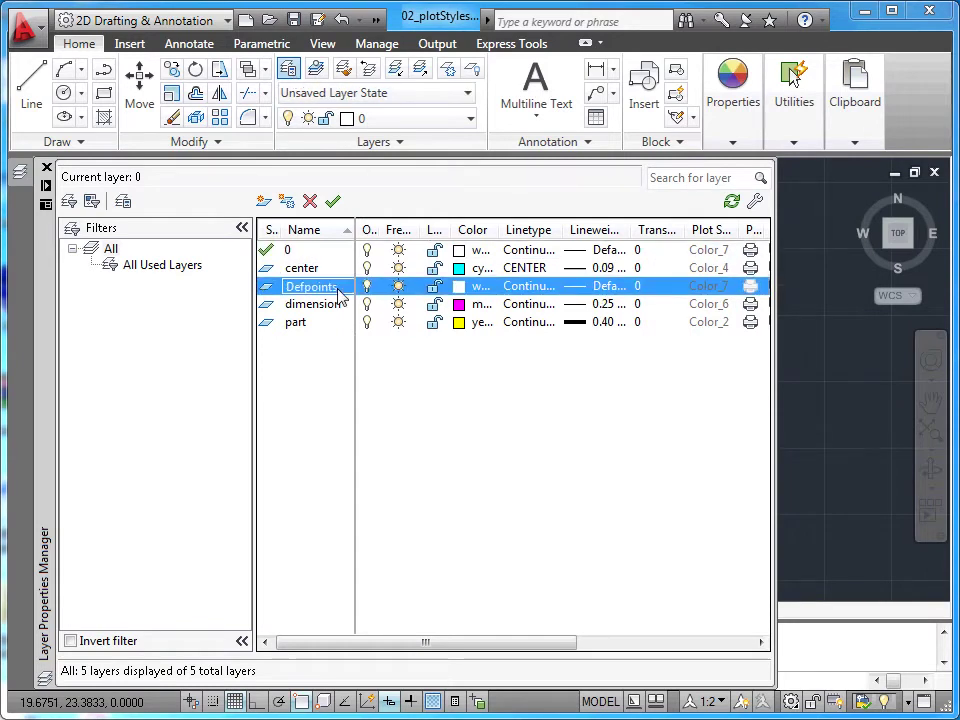
left_click(470, 290)
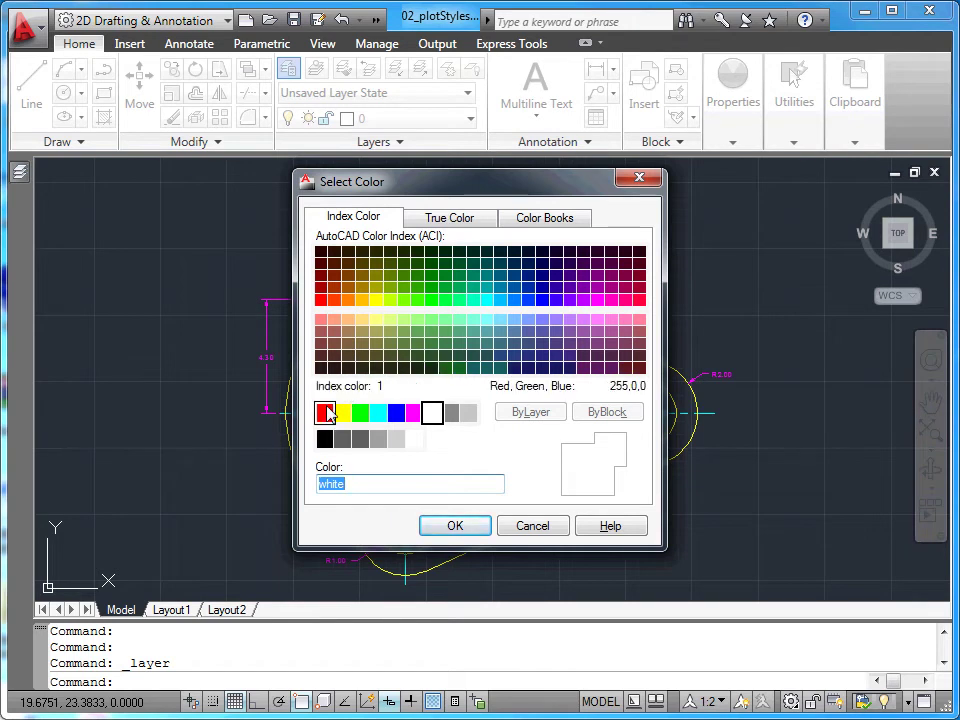
Step: Try red, yellow and green for the Defpoints layer, then cancel without applying
left_click(325, 414)
left_click(342, 414)
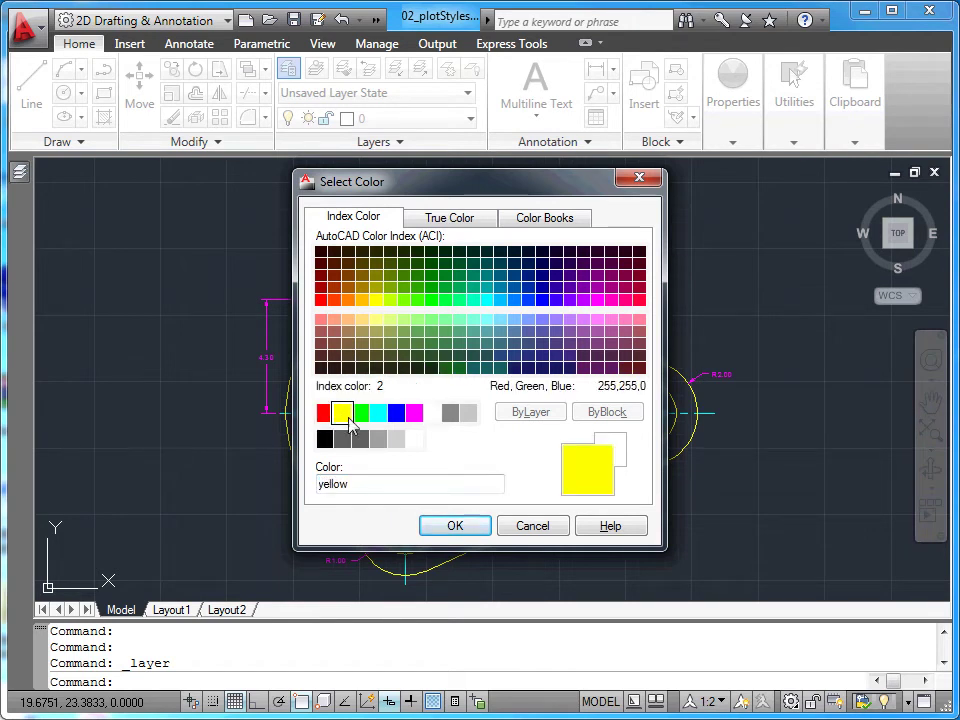
left_click(362, 418)
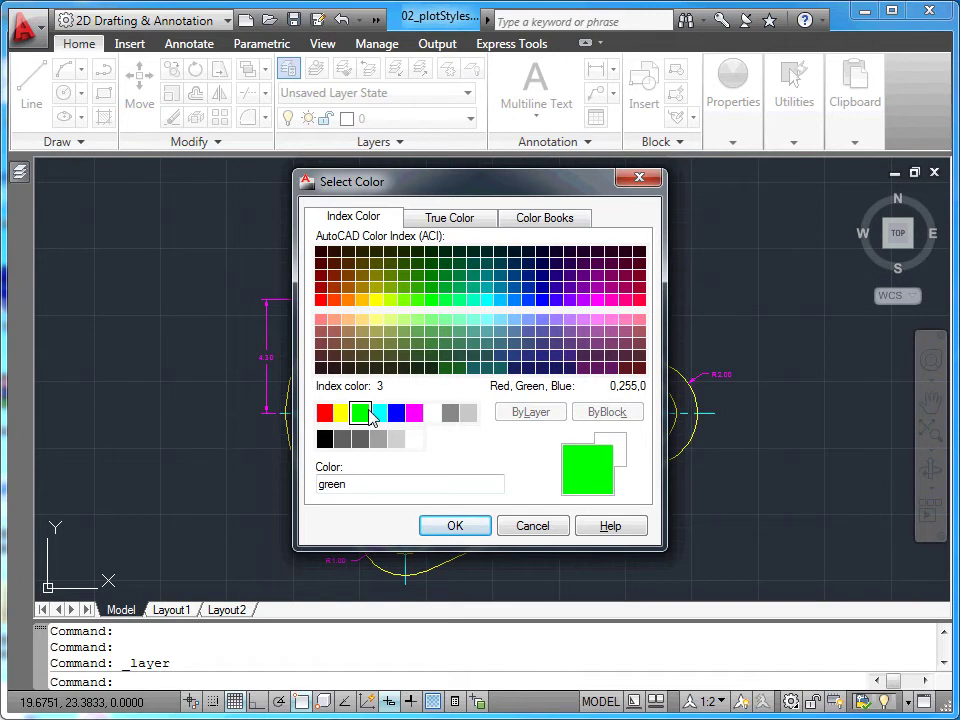
left_click(524, 523)
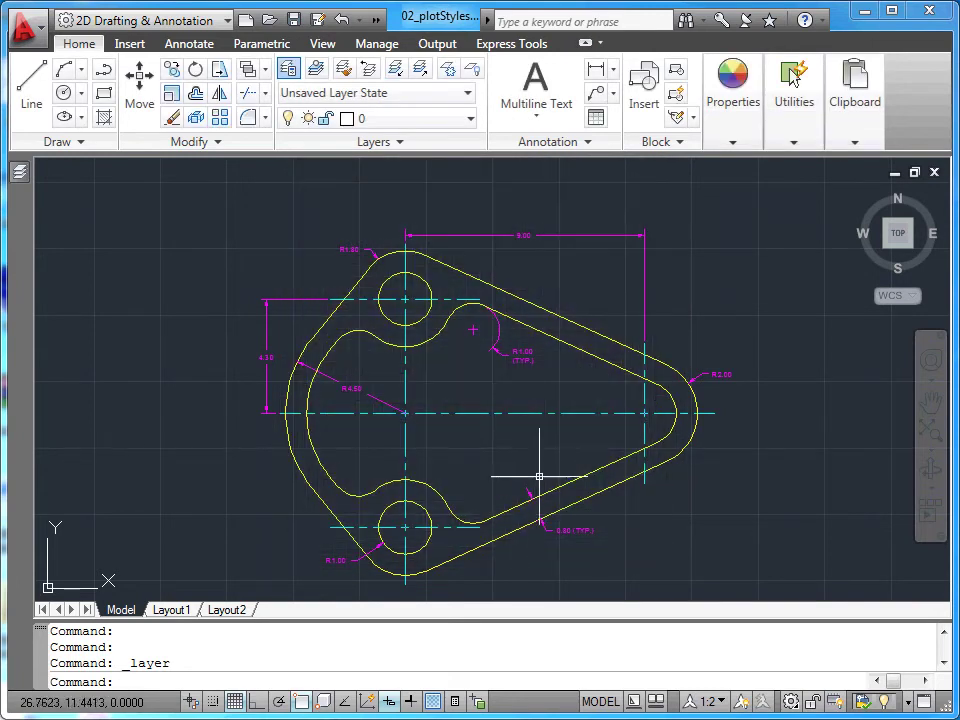
Step: In the Plot dialog, assign monochrome.ctb to all layouts and open it for editing
left_click(377, 22)
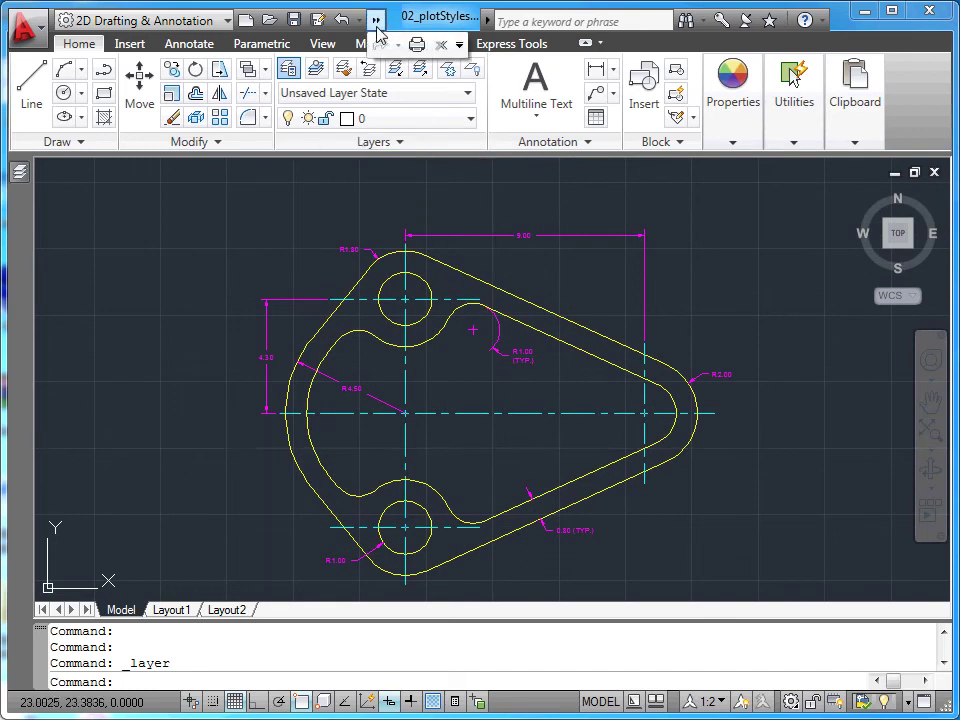
left_click(414, 40)
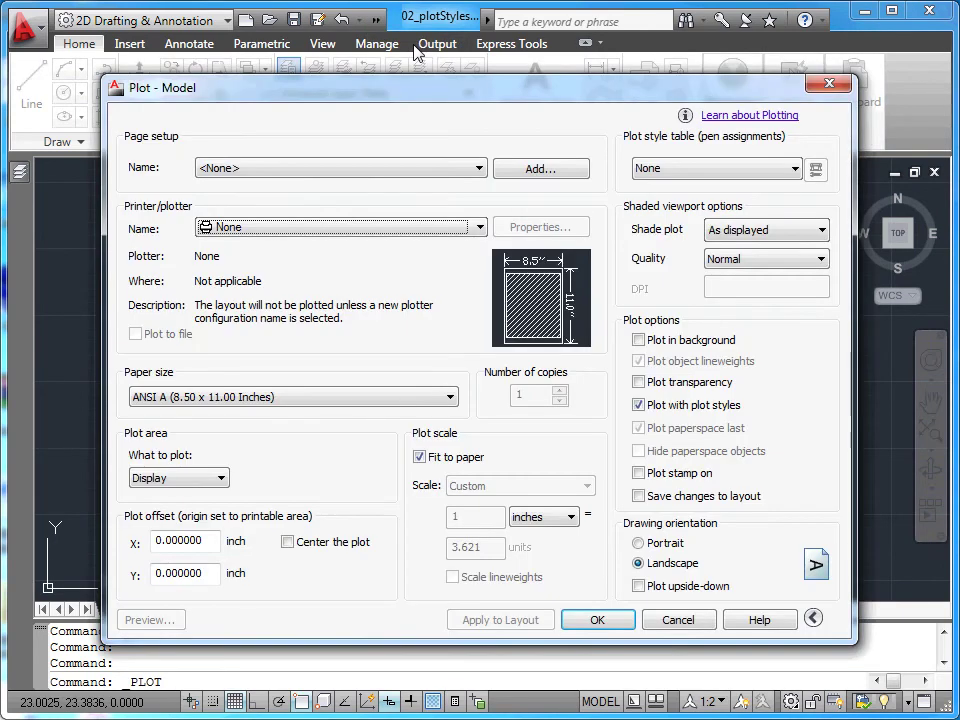
left_click(796, 170)
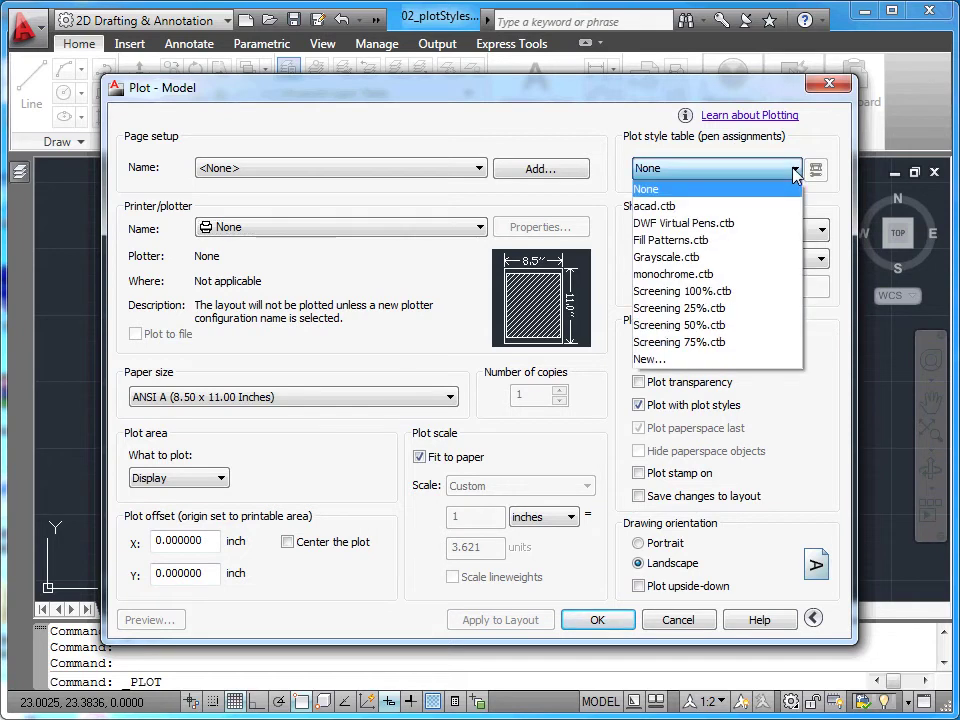
left_click(745, 275)
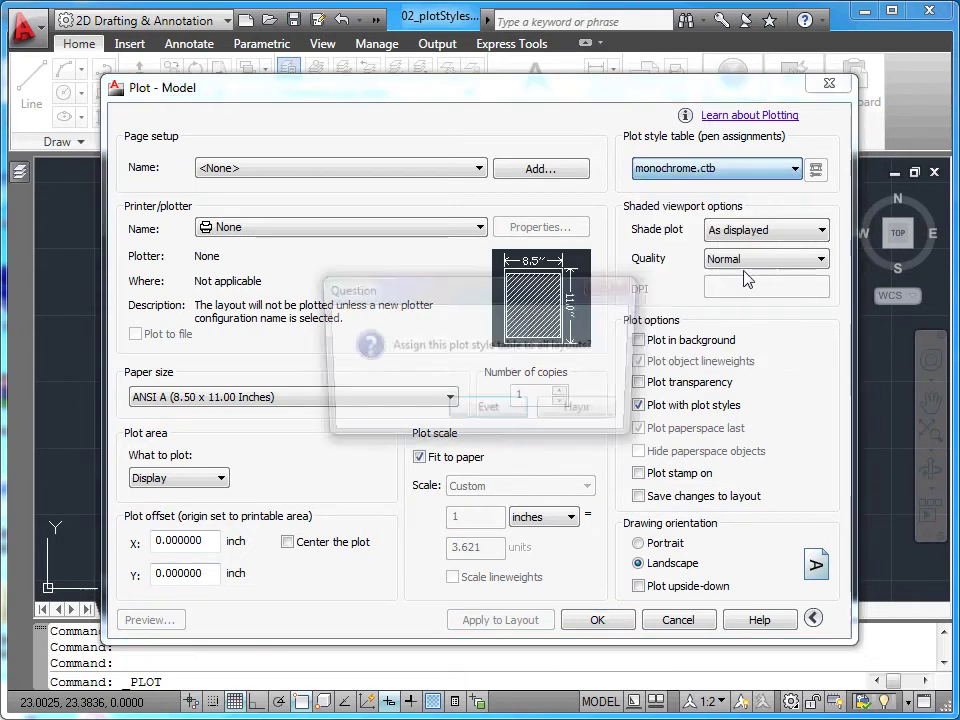
left_click(490, 414)
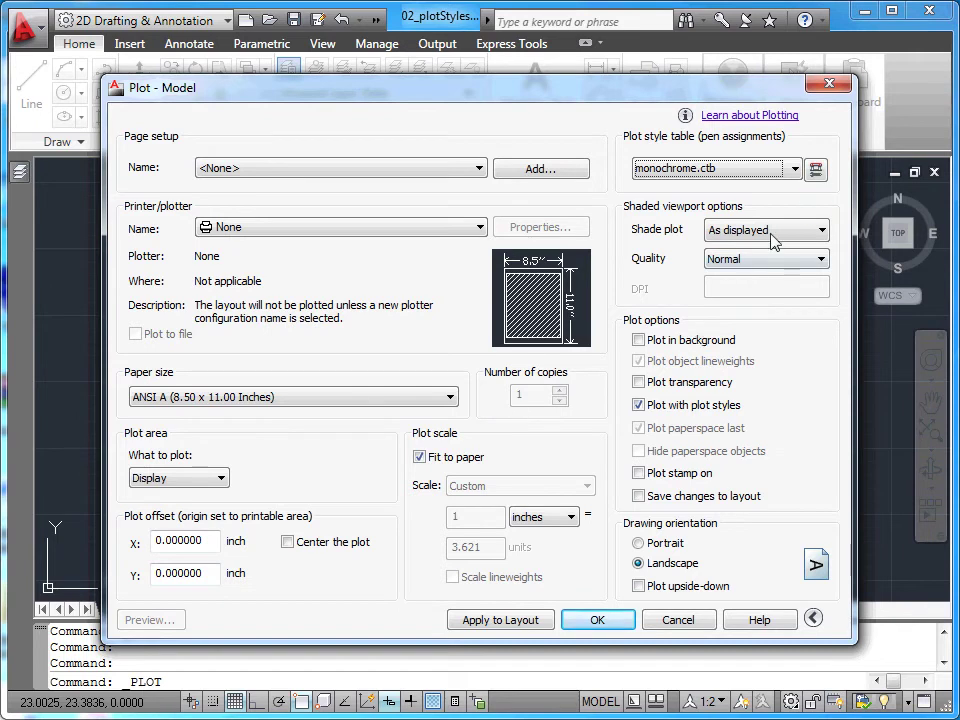
left_click(816, 170)
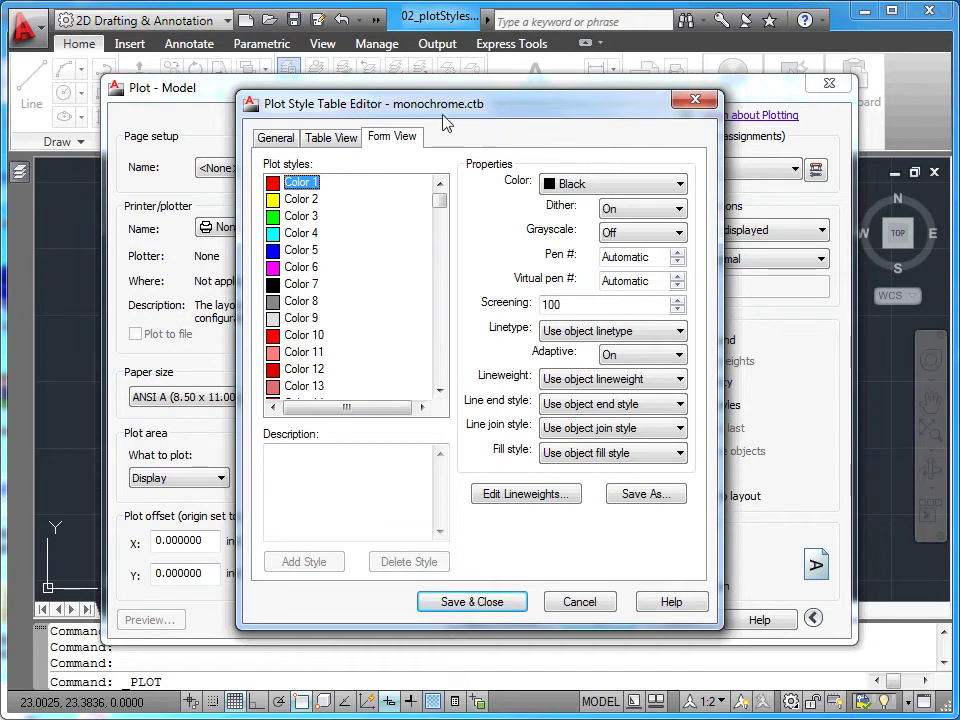
left_click(345, 142)
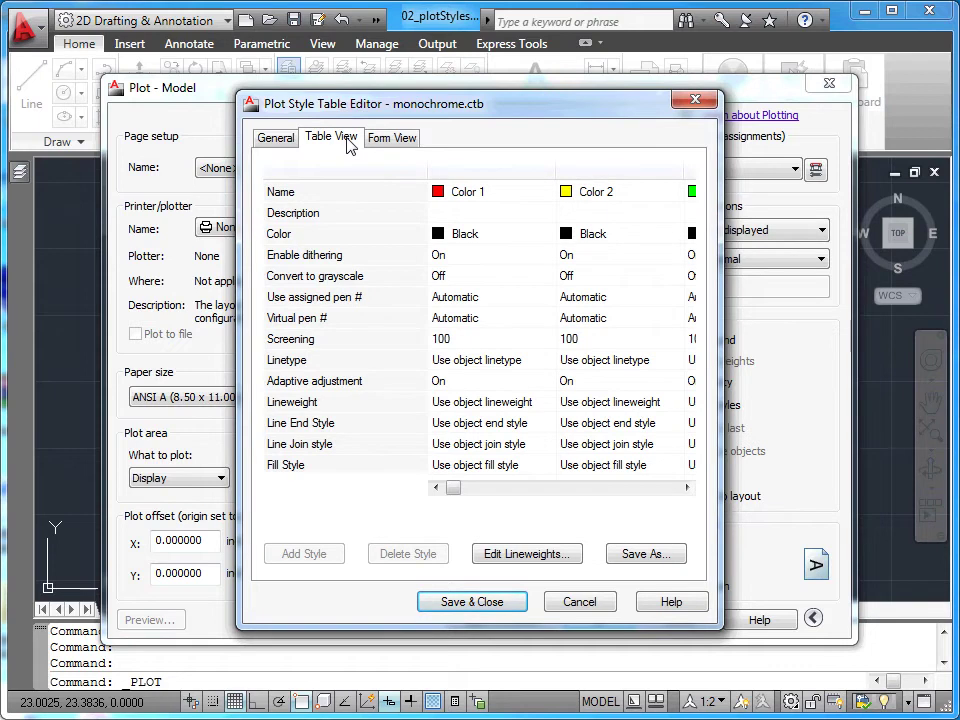
left_click(396, 140)
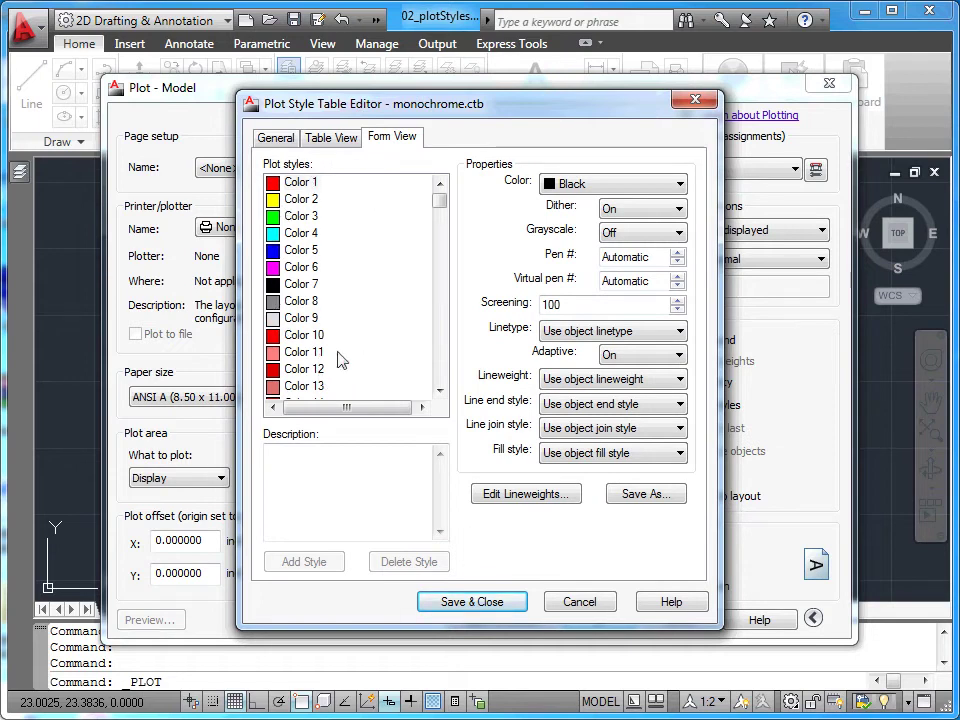
left_click_drag(441, 203, 388, 408)
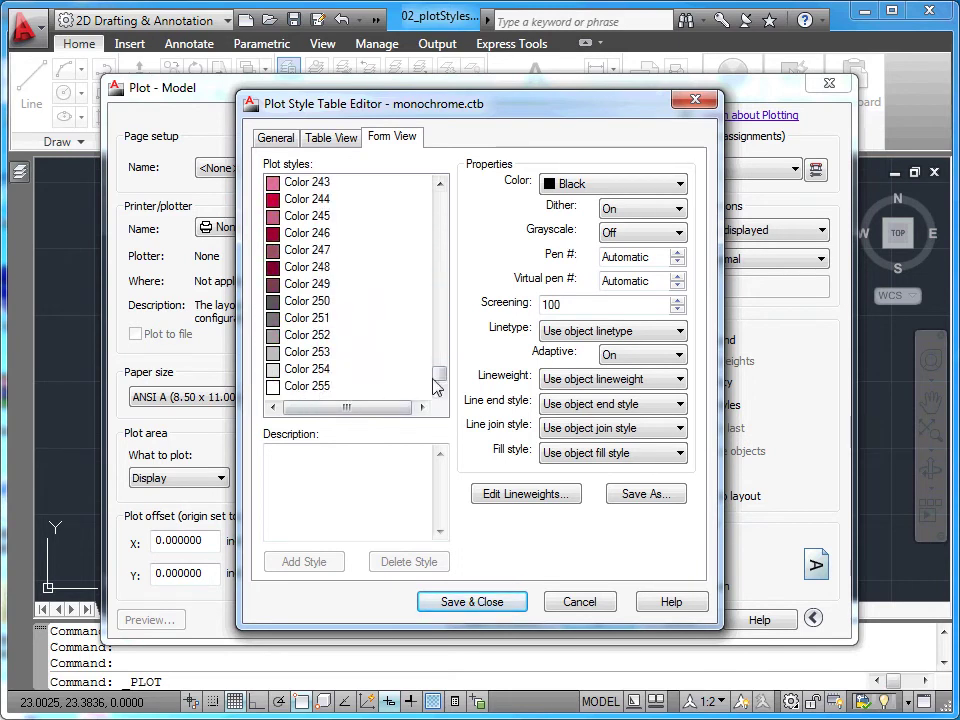
left_click_drag(436, 386, 437, 192)
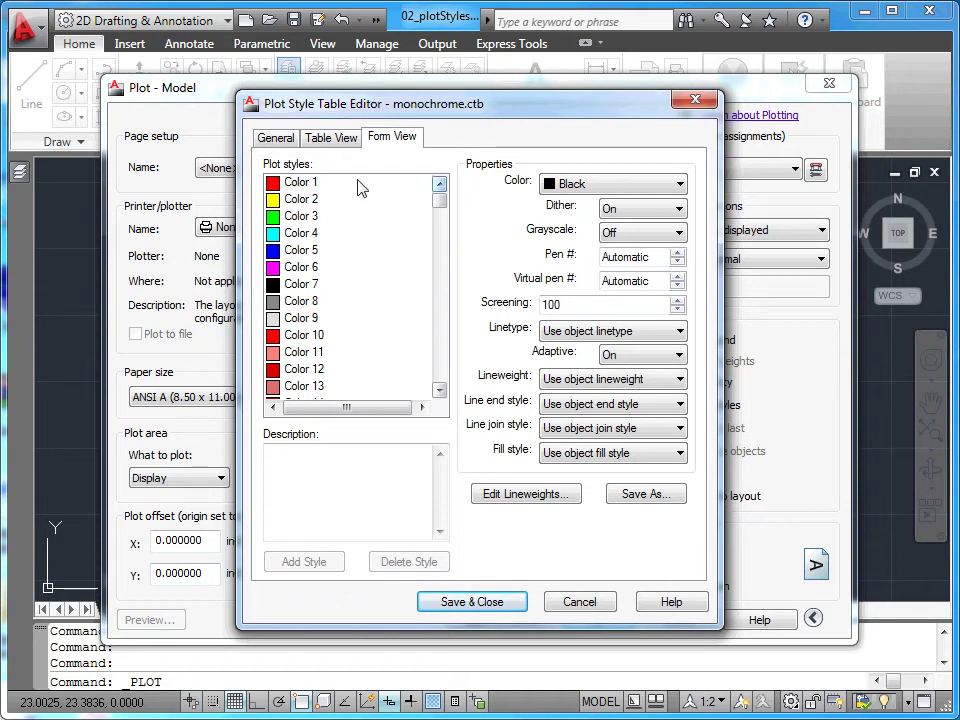
Step: Set the Color 2 plot style to plot Red, then start saving the table under a new name
left_click(312, 184)
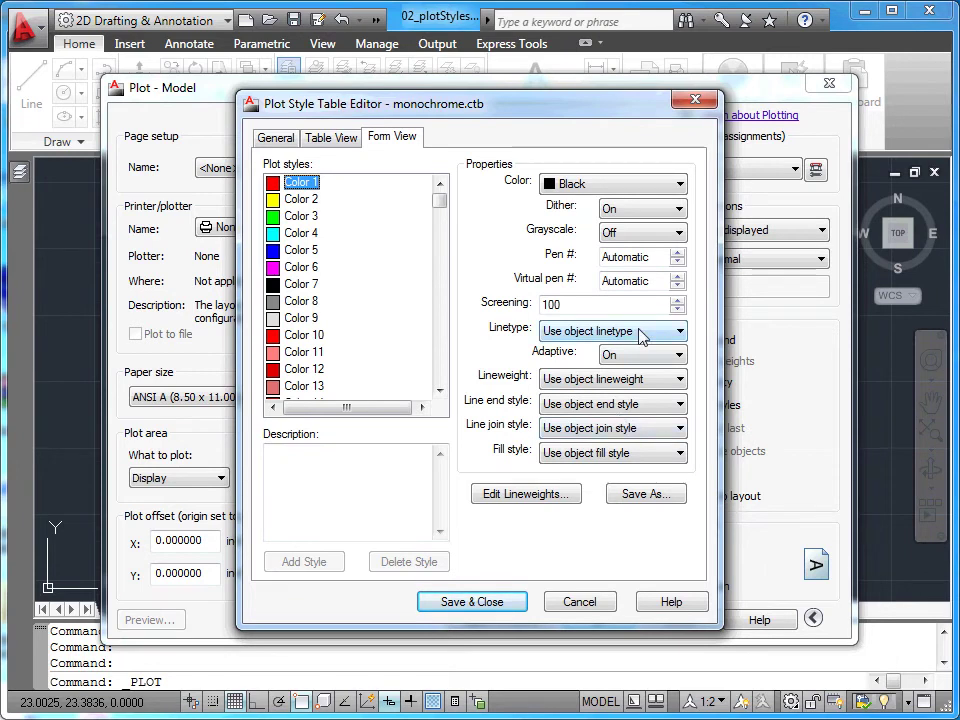
left_click(303, 199)
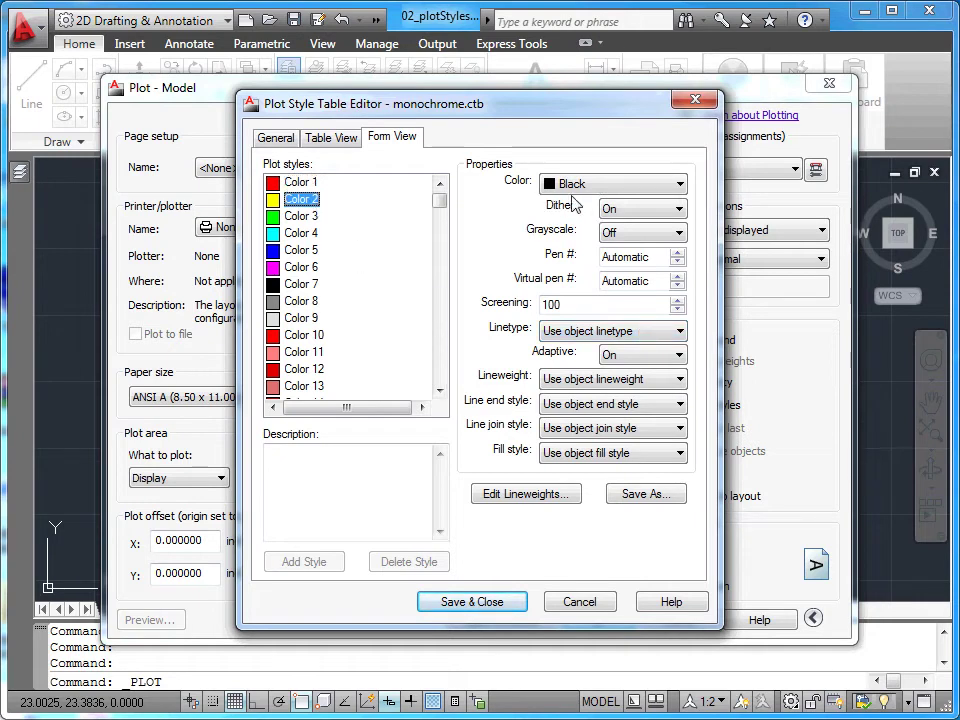
left_click(308, 318)
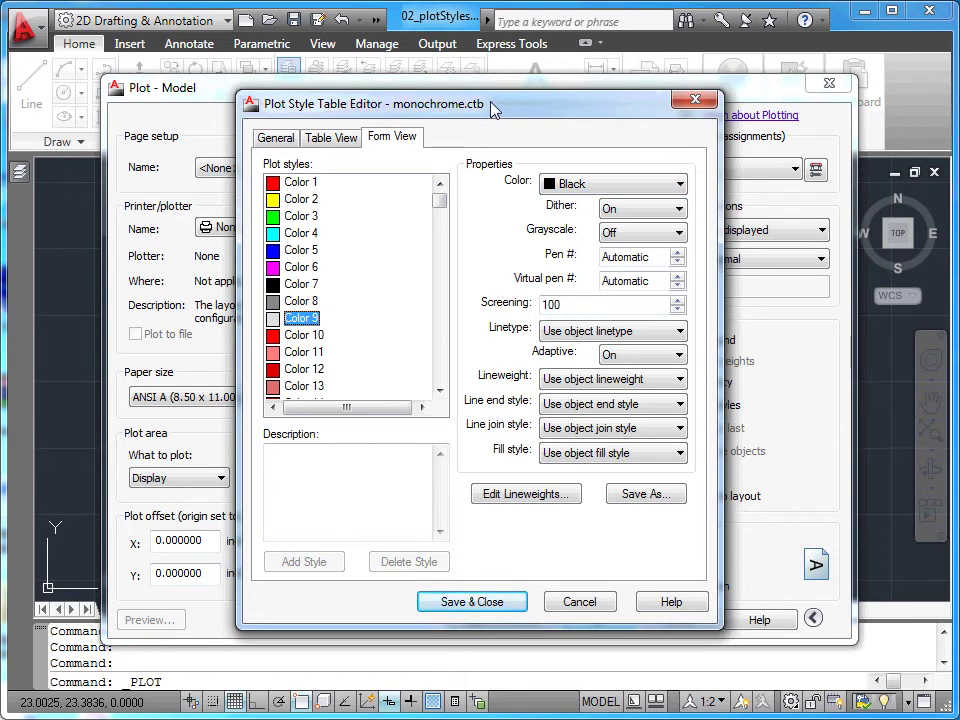
left_click(302, 200)
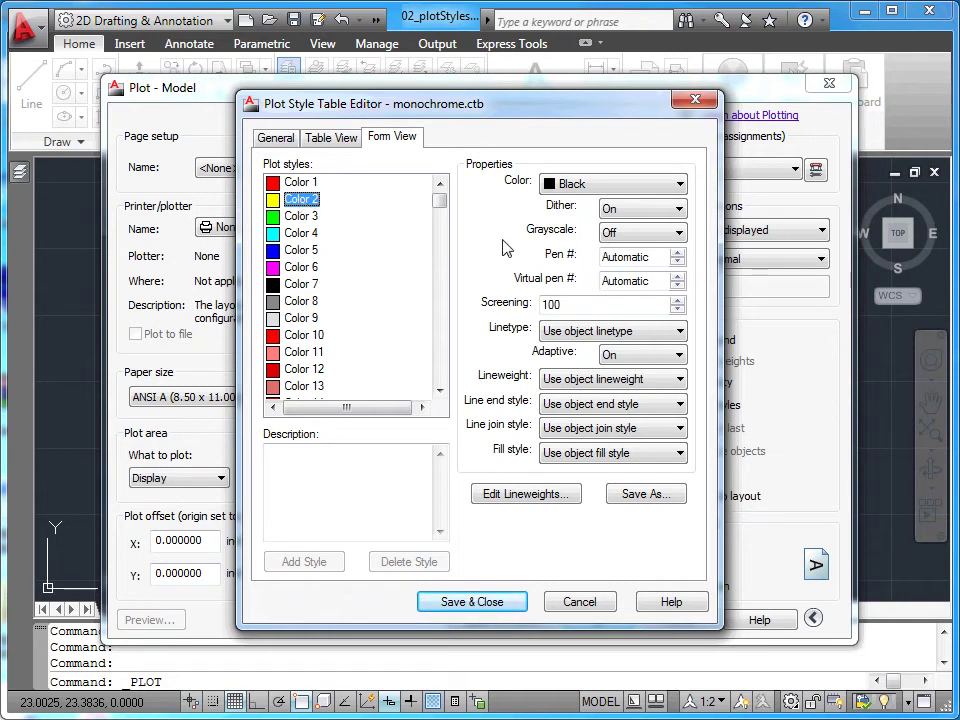
left_click(682, 188)
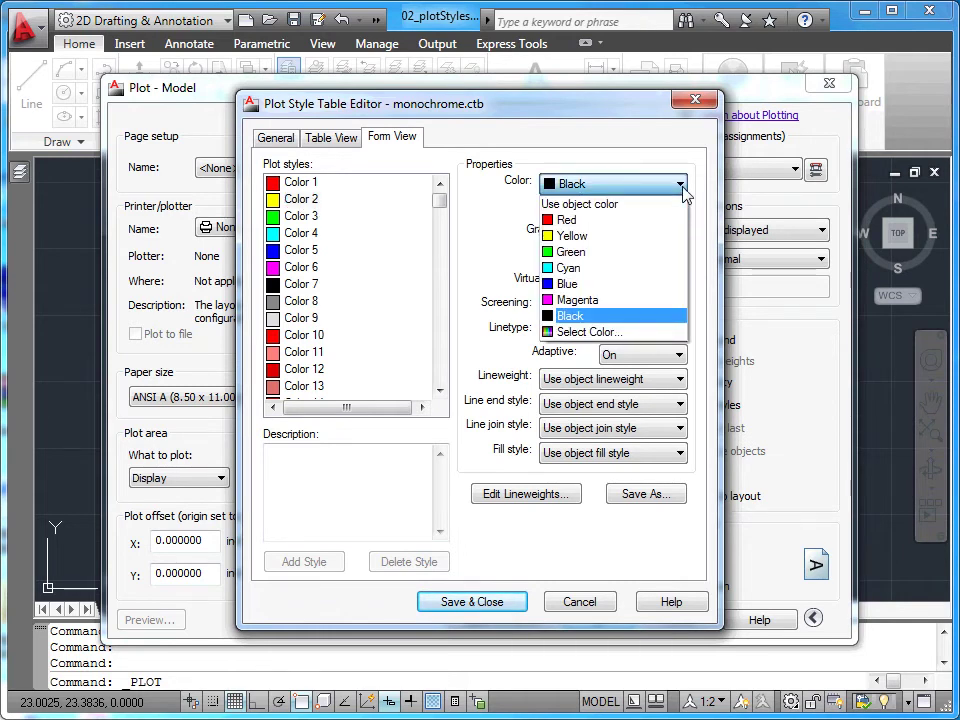
left_click(592, 219)
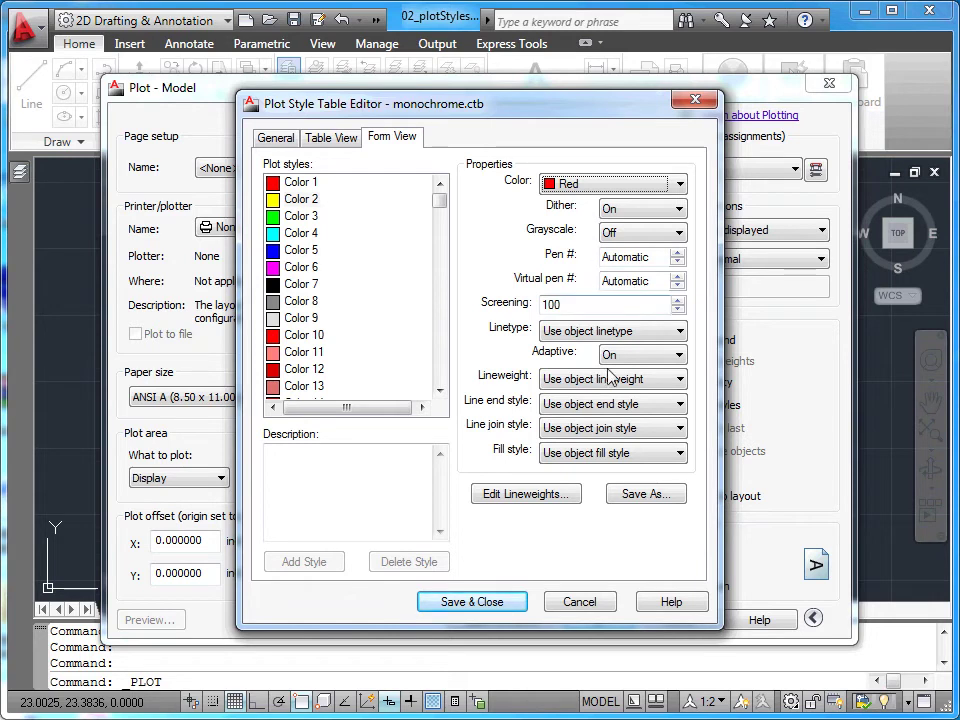
left_click(646, 495)
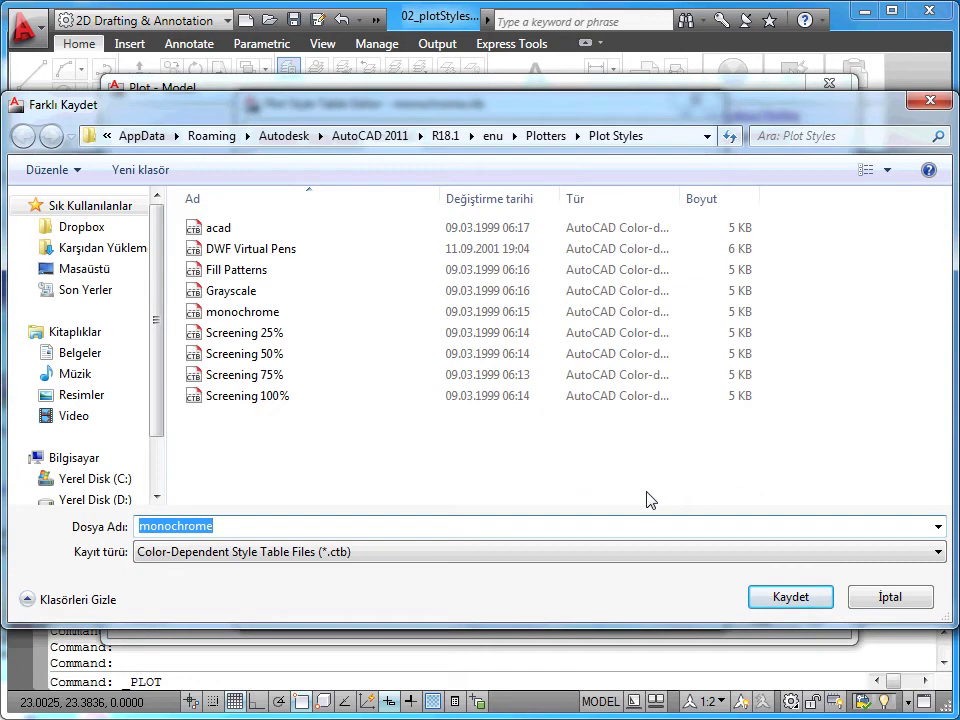
Step: Save the plot style table as 'özel renk' and close the Plot Style Table Editor
type("özel renk")
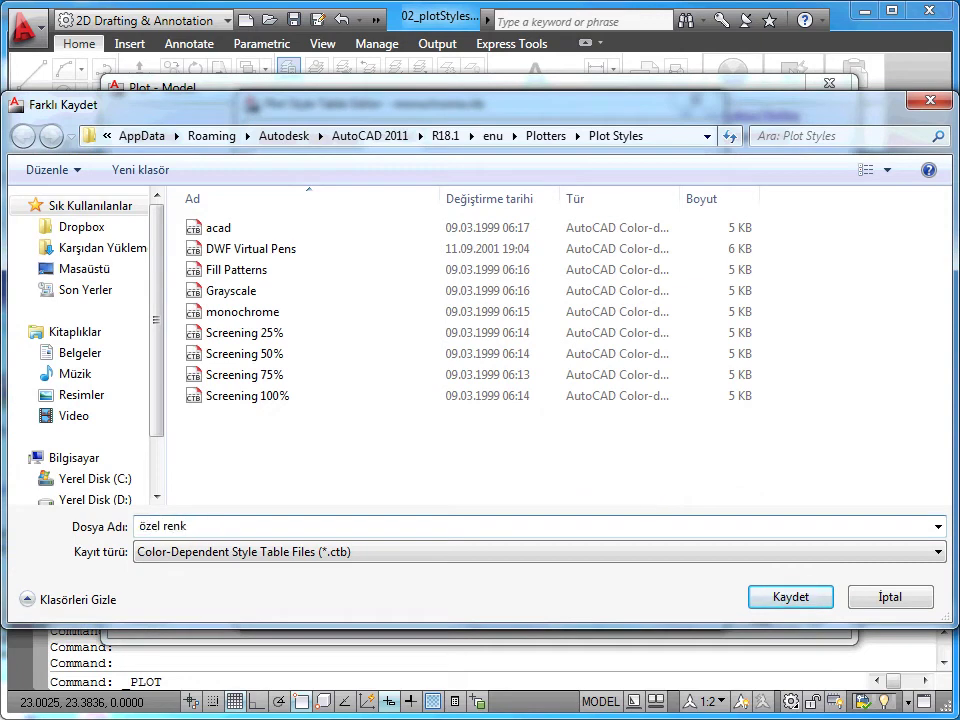
left_click(799, 598)
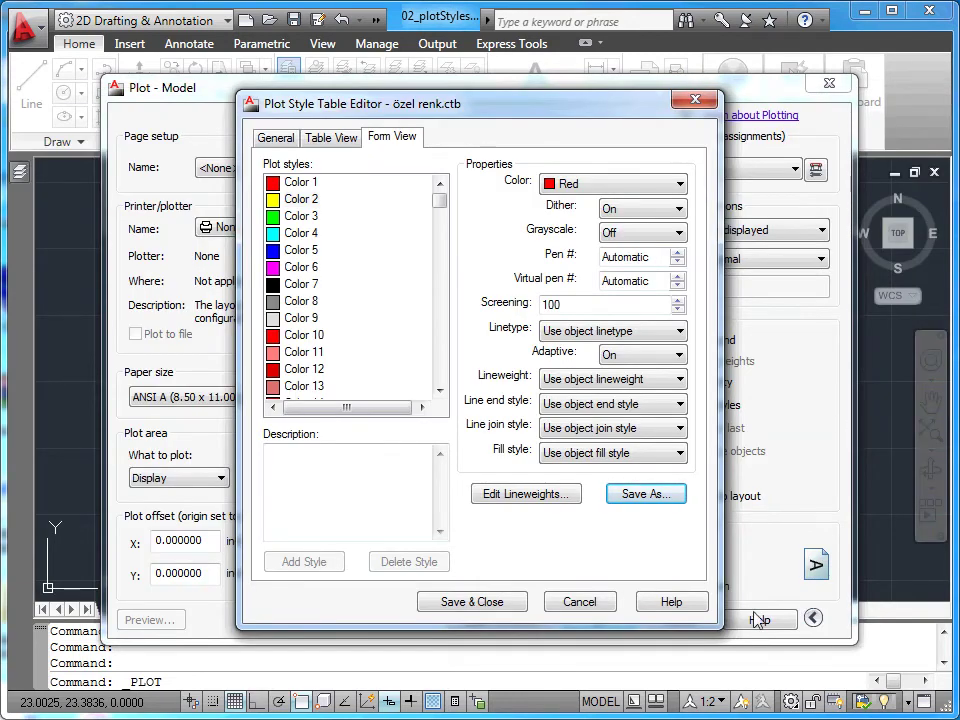
left_click(696, 99)
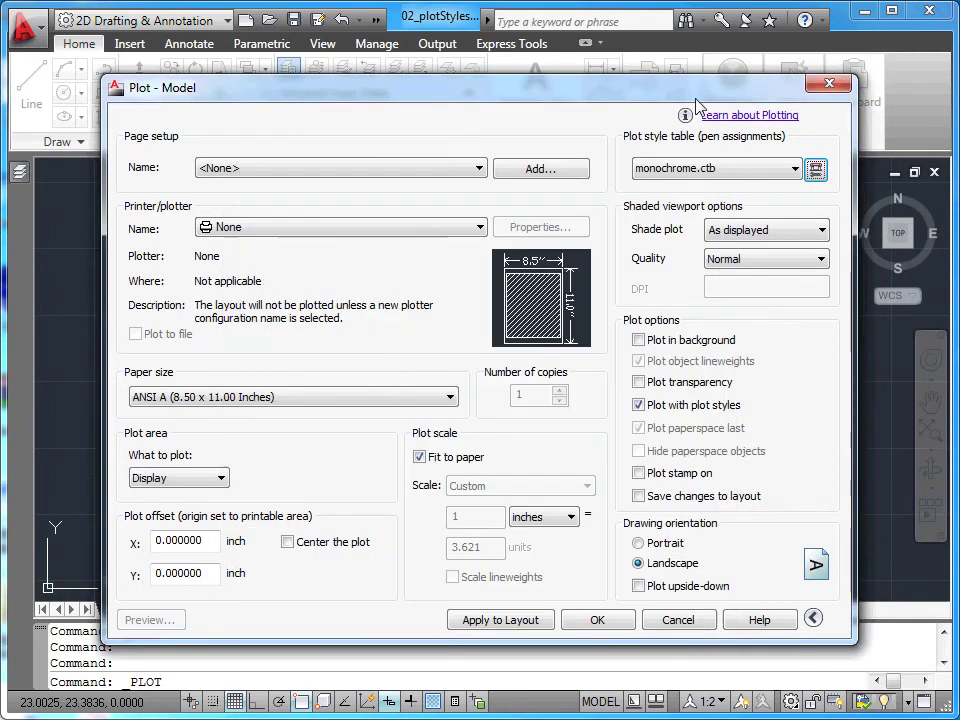
Step: Select özel renk.ctb as the plot style table and assign it to all layouts
left_click(795, 168)
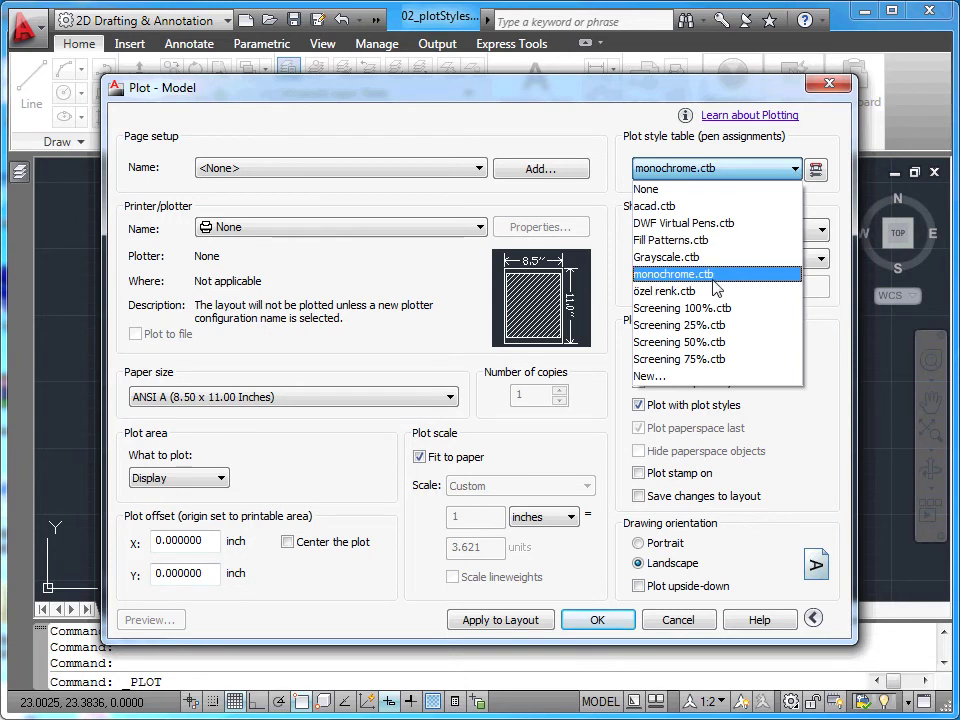
left_click(712, 291)
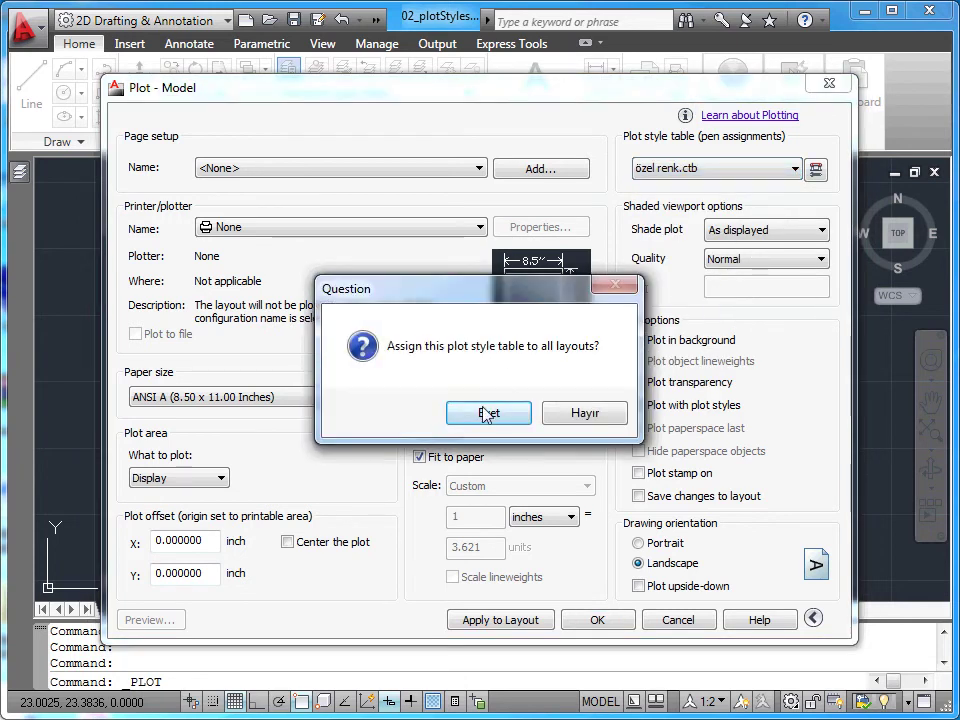
left_click(486, 414)
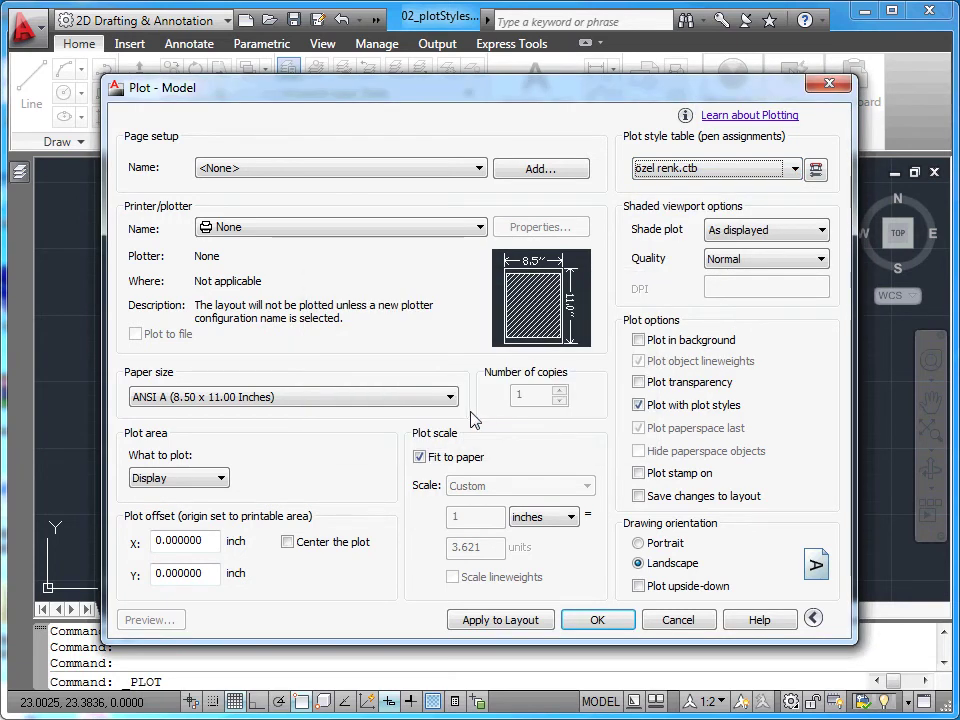
left_click(477, 229)
Step: Choose DWG To PDF.pc3 as the plotter and set What to plot to Window
left_click_drag(471, 272, 480, 300)
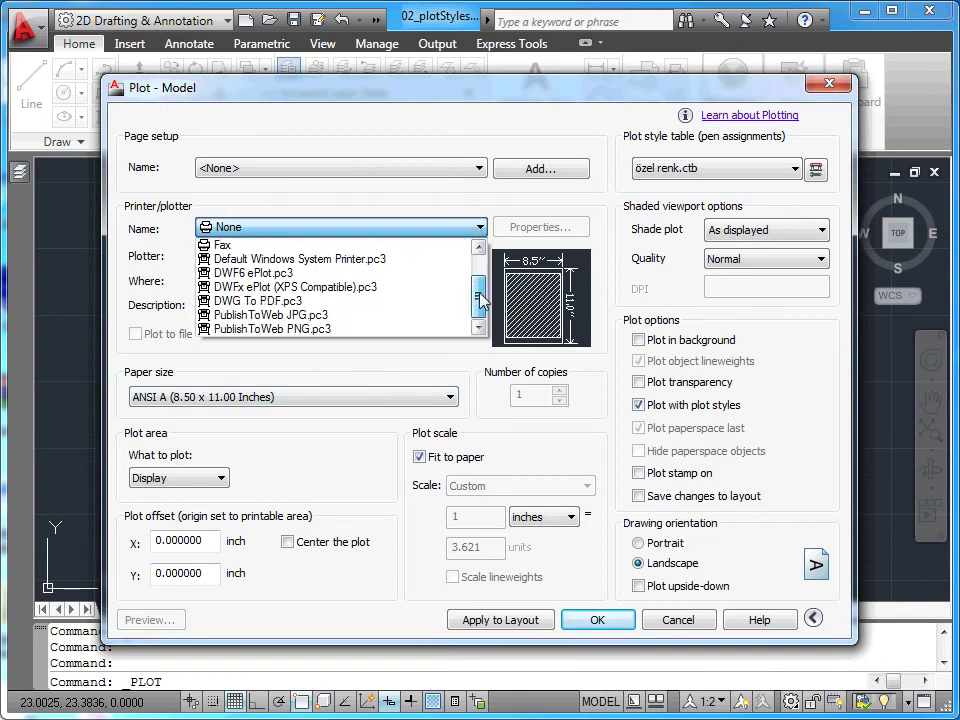
left_click(391, 306)
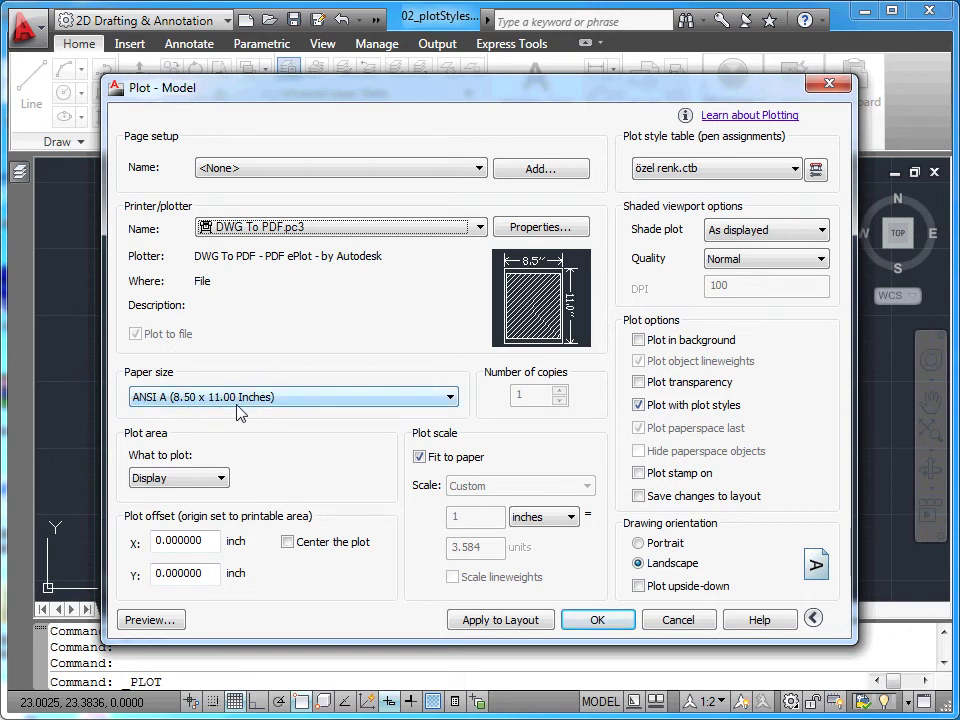
left_click(222, 479)
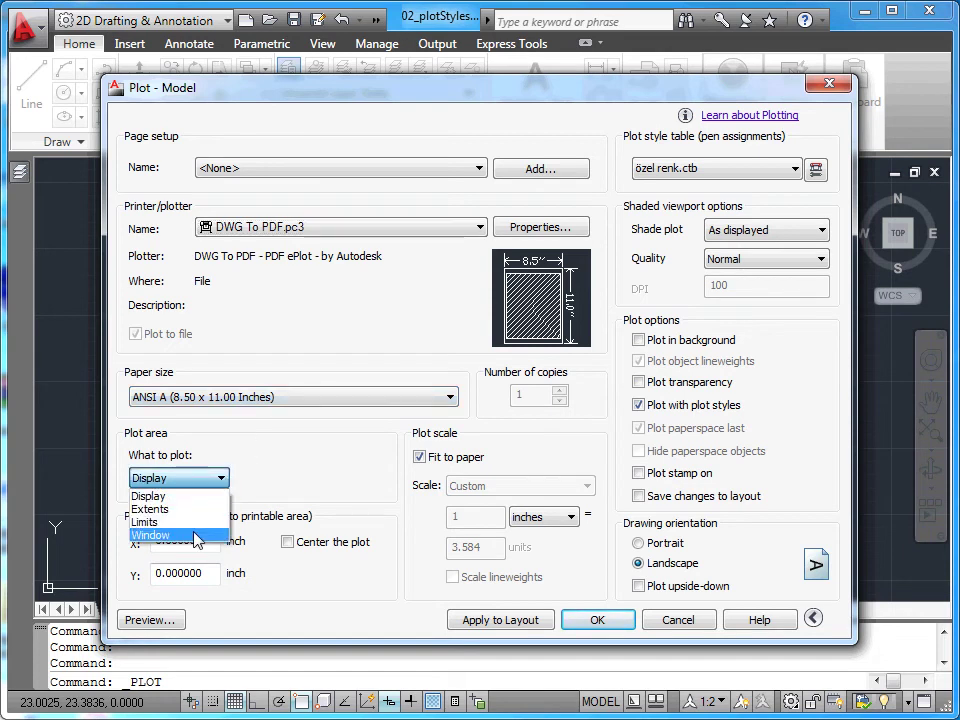
left_click(160, 535)
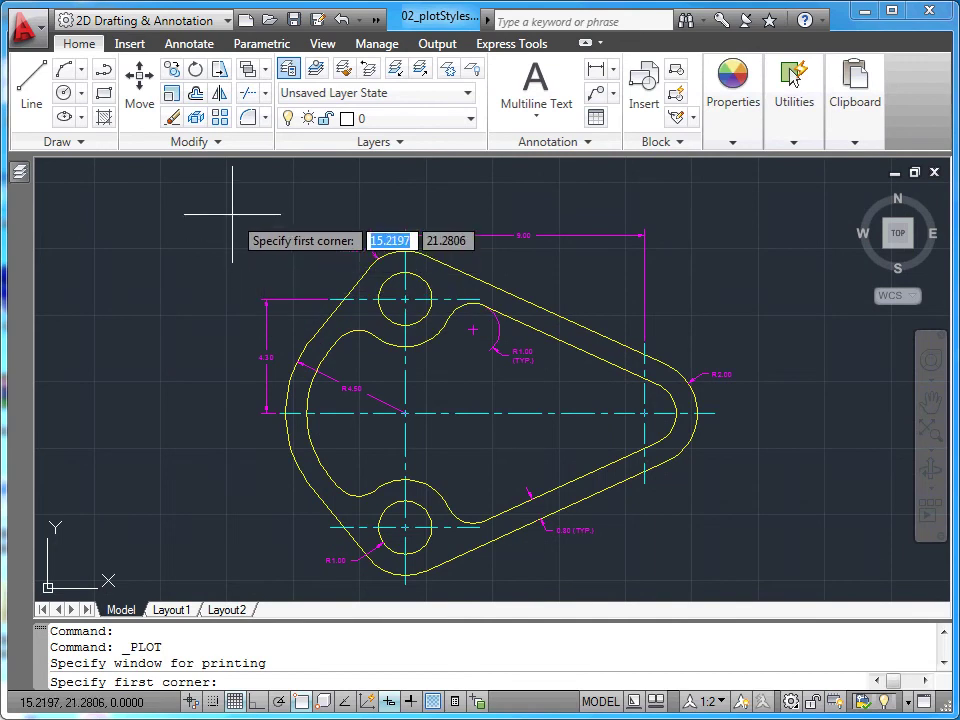
Step: Pick the plot window from above-left to below-right around the whole part
left_click(232, 213)
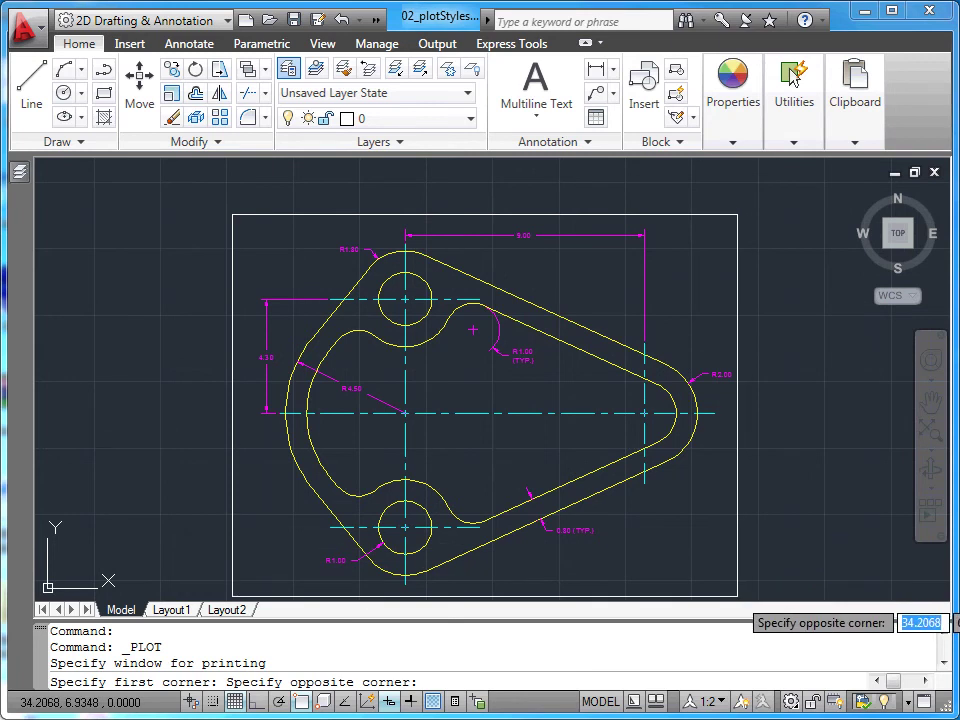
left_click(738, 596)
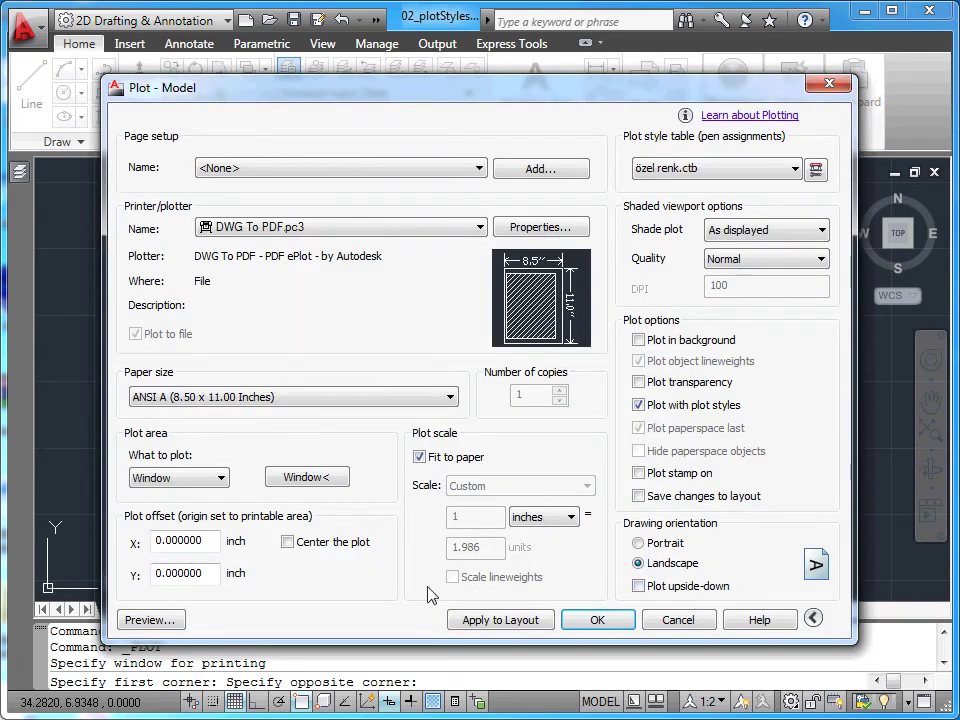
Step: Center the plot, turn off Fit to paper, and set the plot scale to 1:2
left_click(288, 543)
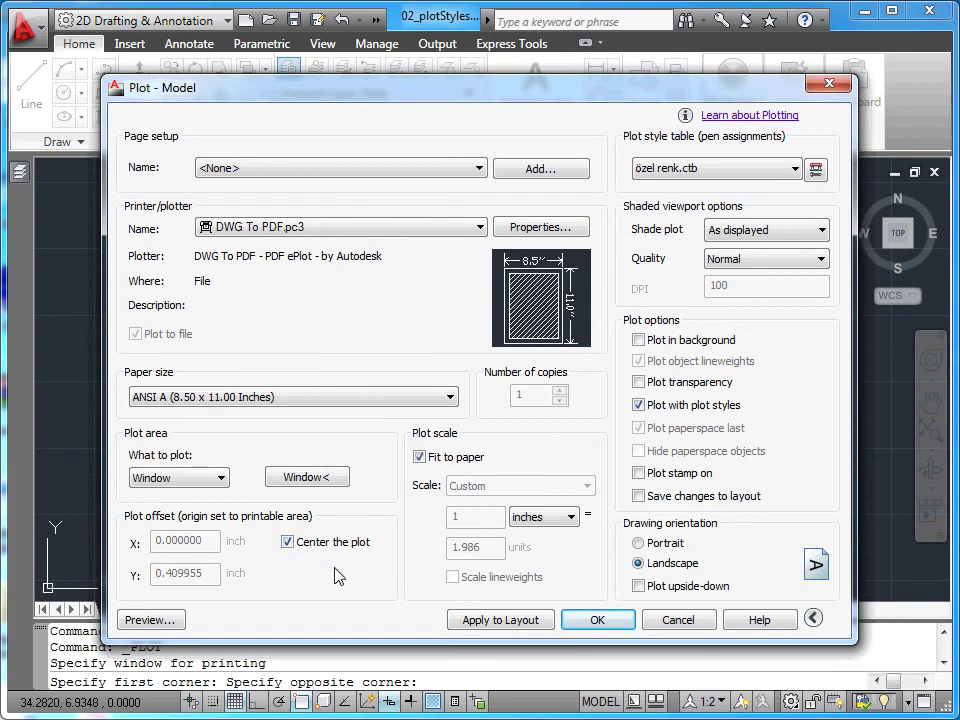
left_click(420, 457)
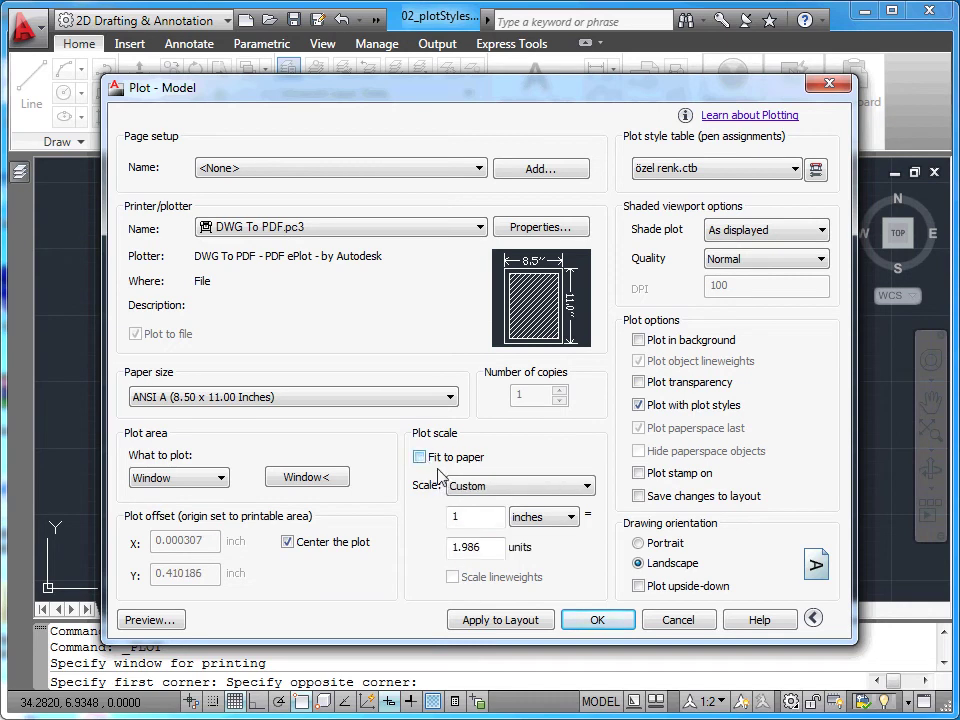
left_click(587, 486)
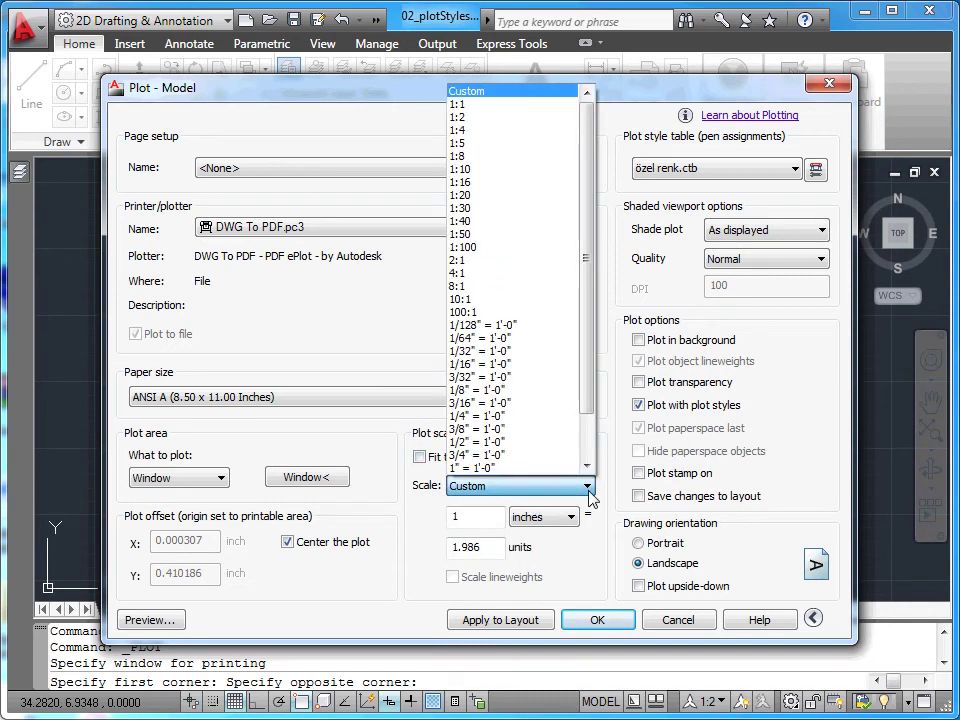
left_click(493, 108)
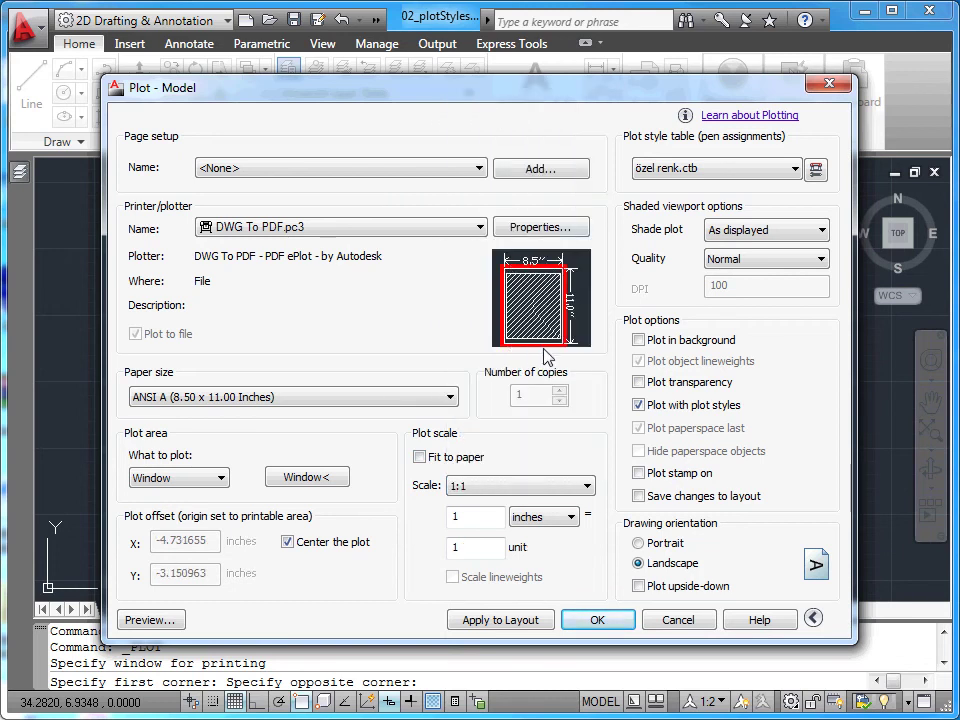
left_click(588, 486)
left_click(527, 104)
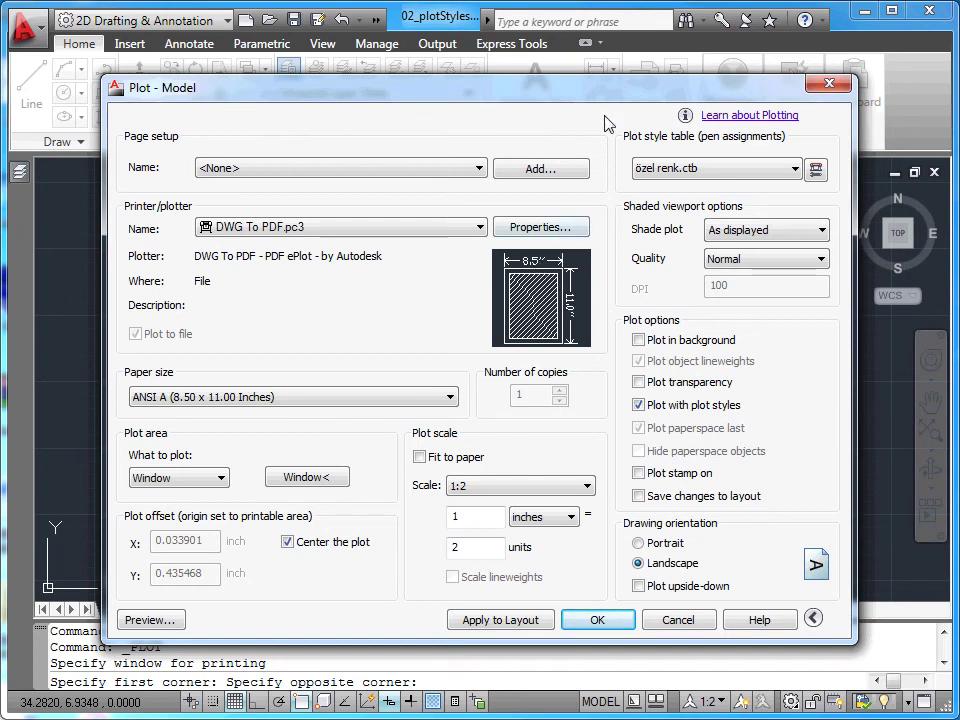
Step: Move the Plot dialog aside to check the drawing, restore it, and preview the plot
left_click_drag(615, 98, 602, 633)
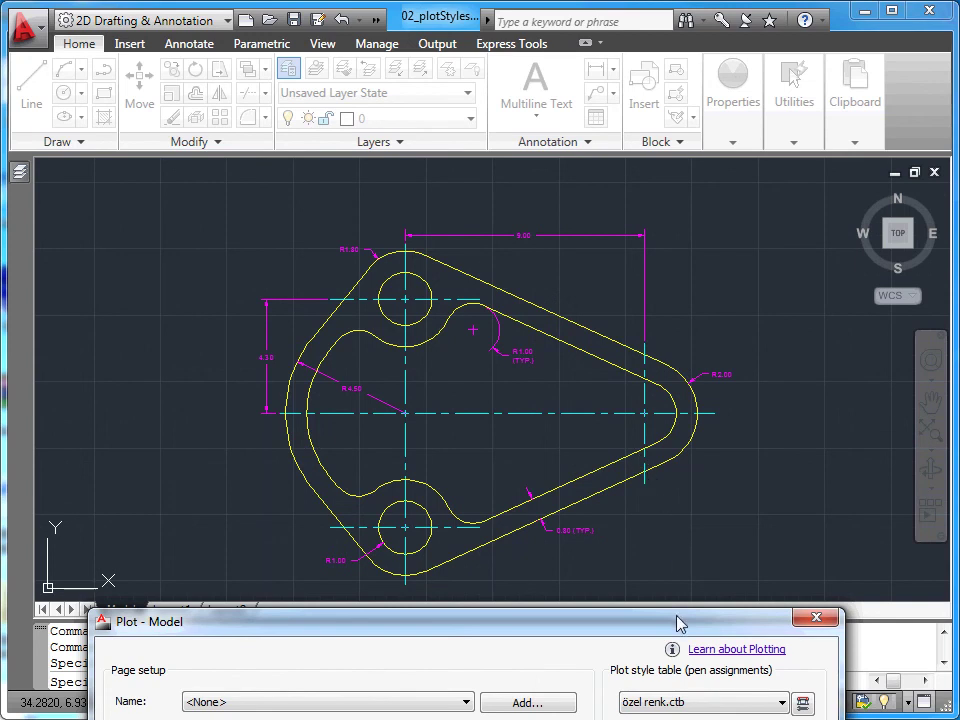
left_click_drag(677, 622, 693, 119)
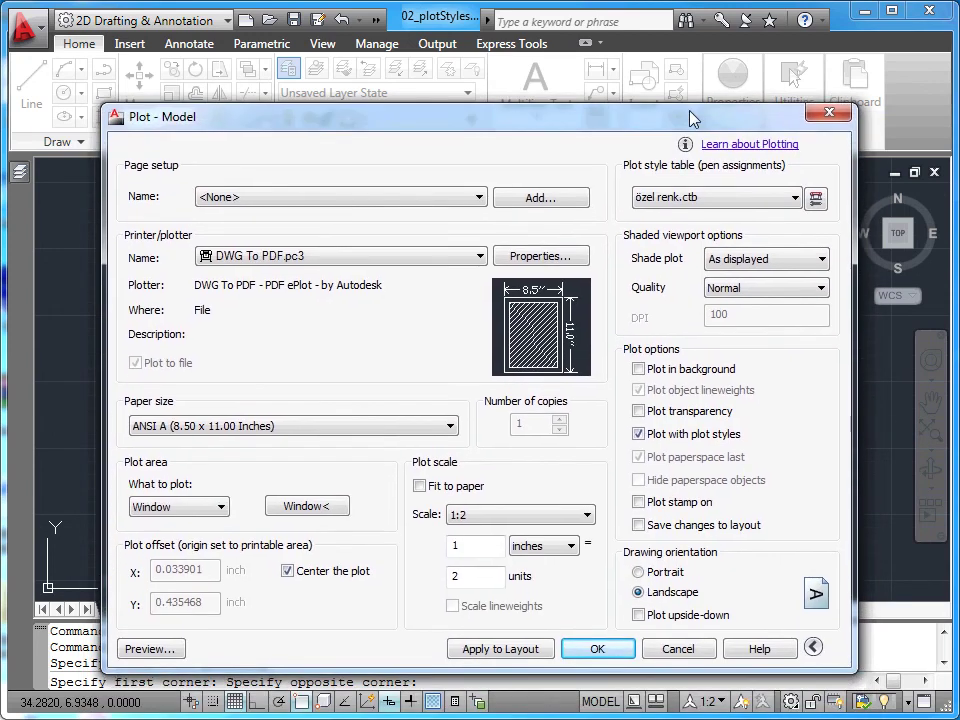
left_click(153, 648)
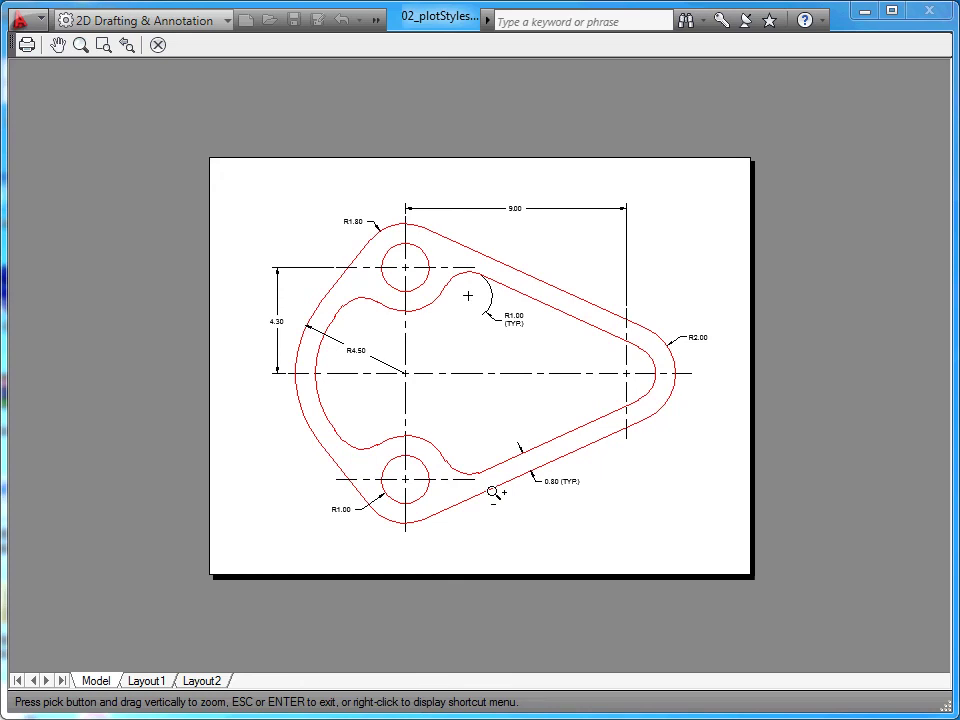
Step: Review the 1:2 preview on the ANSI A sheet, then bring up its shortcut menu
right_click(545, 243)
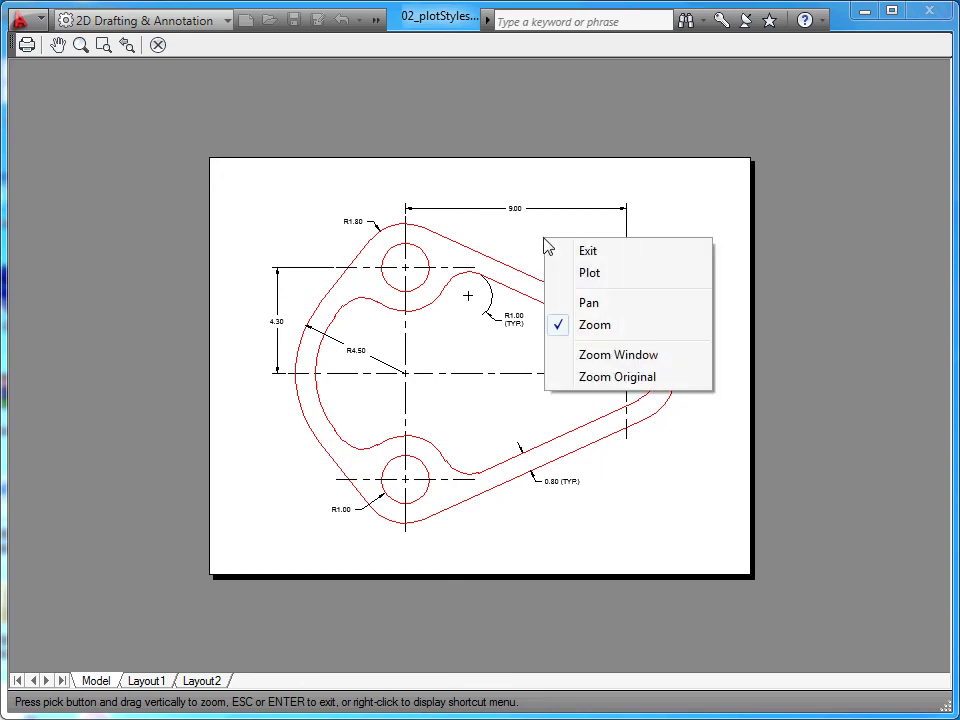
Step: Plot the previewed part to a PDF file named osil.pdf on the Desktop
left_click(591, 275)
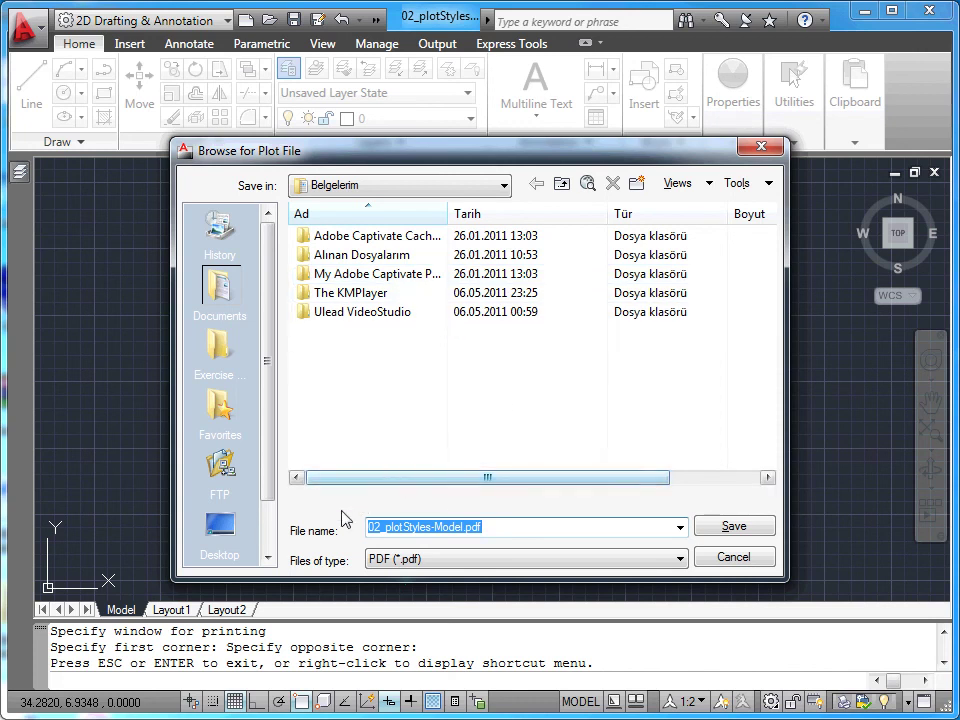
left_click(208, 538)
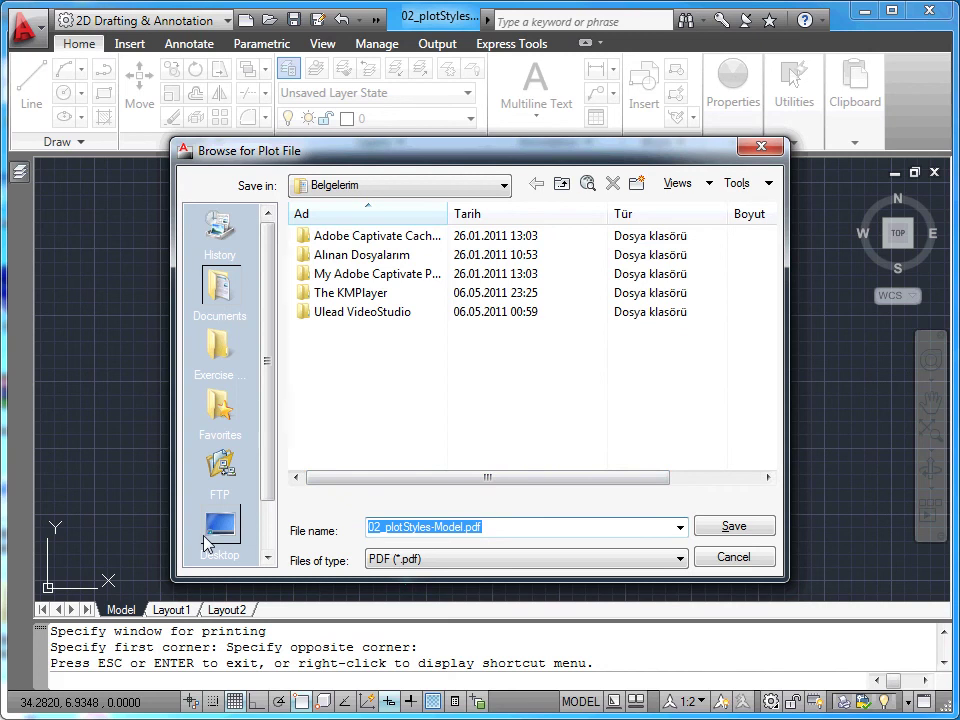
left_click(456, 526)
left_click(463, 526)
left_click_drag(463, 526, 287, 525)
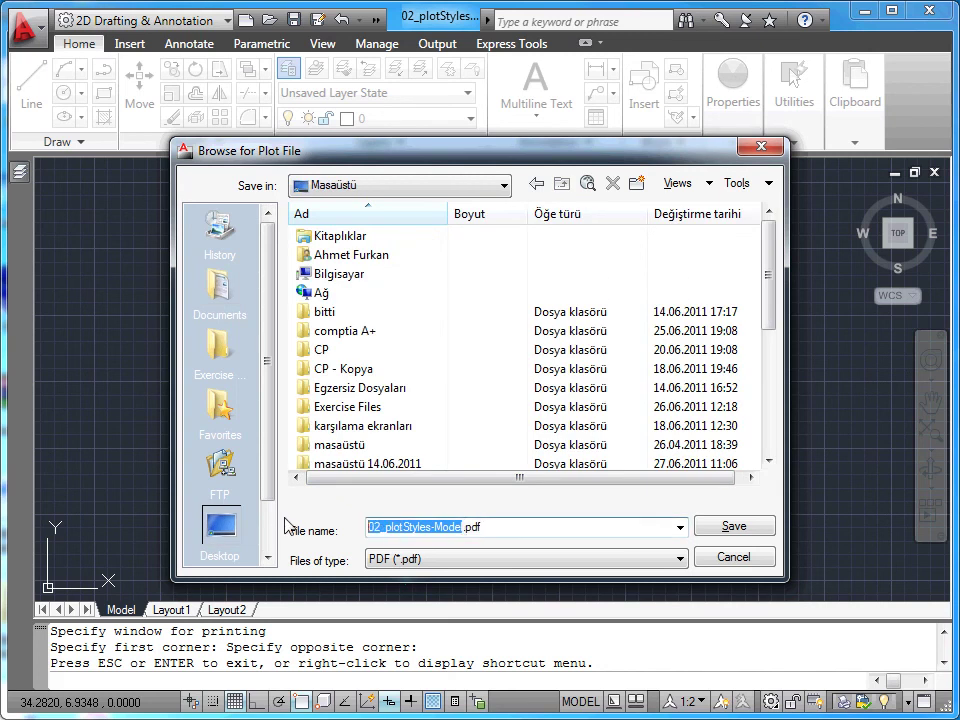
type("osi")
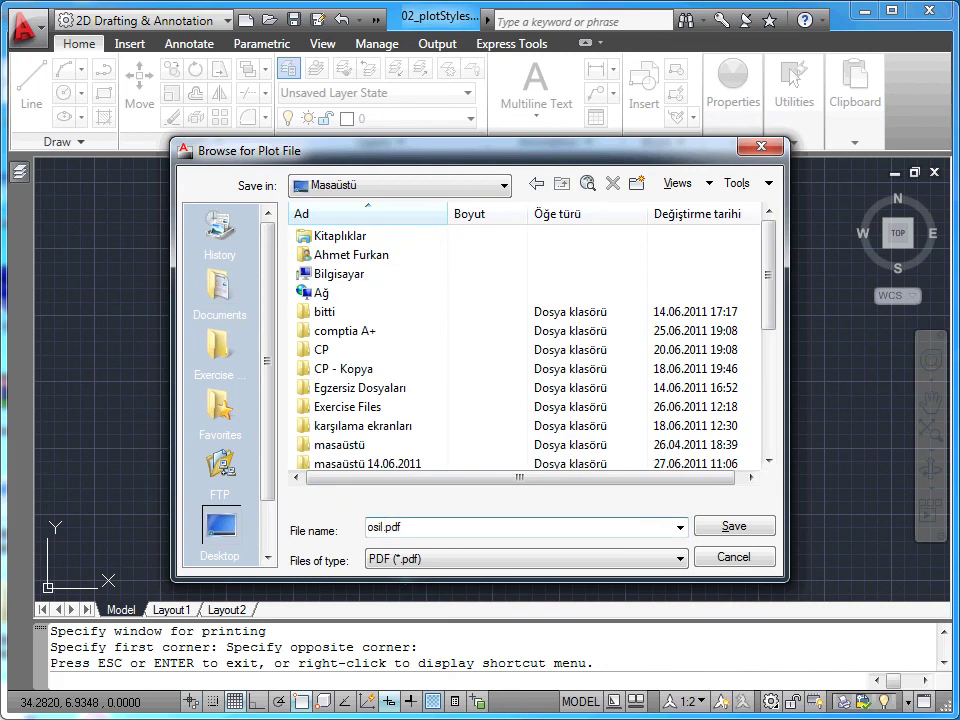
left_click(750, 533)
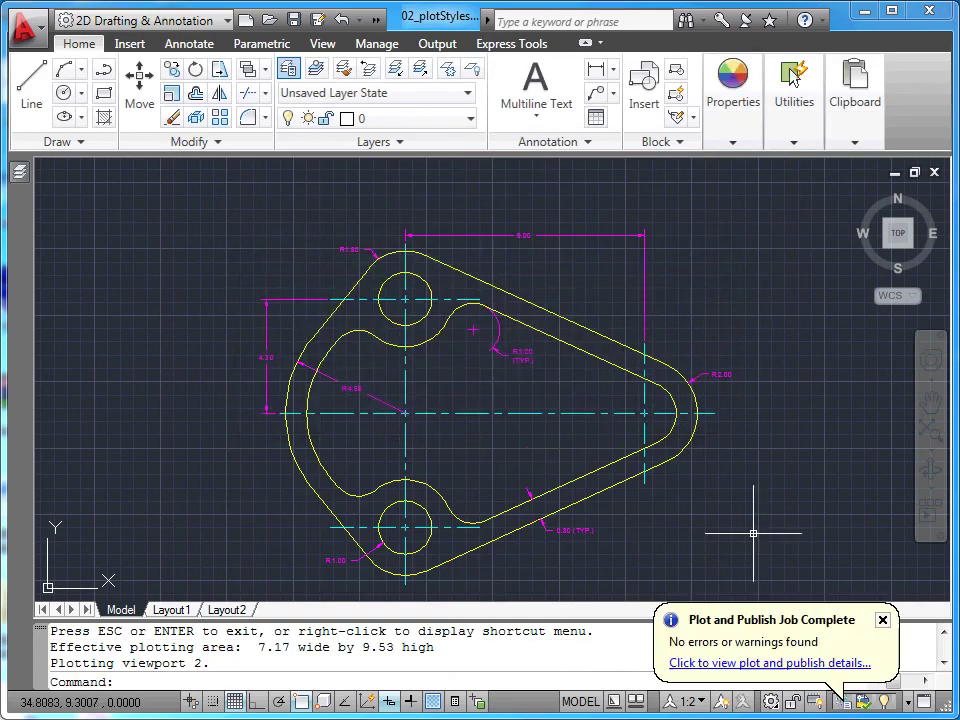